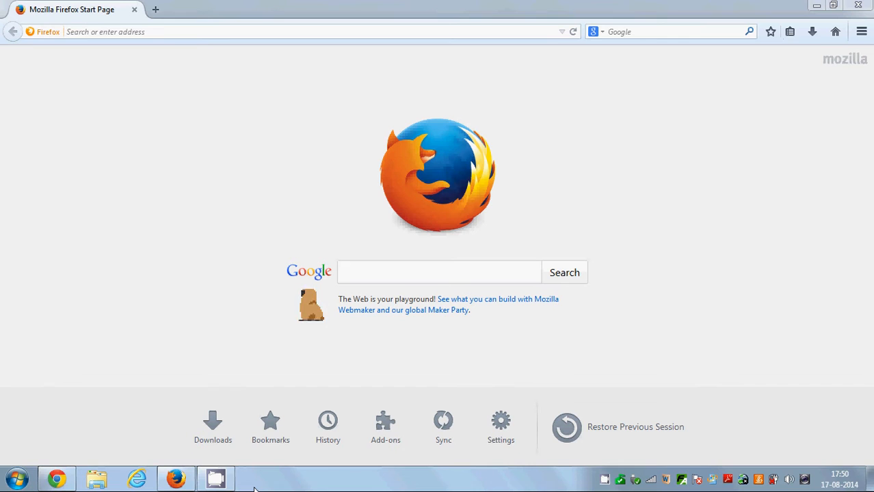
- Search Google for 'audacity' from the start page search box
{"action": "left_click", "coordinate": [375, 273]}
{"action": "type", "text": "audacity"}
{"action": "key", "text": "Return"}
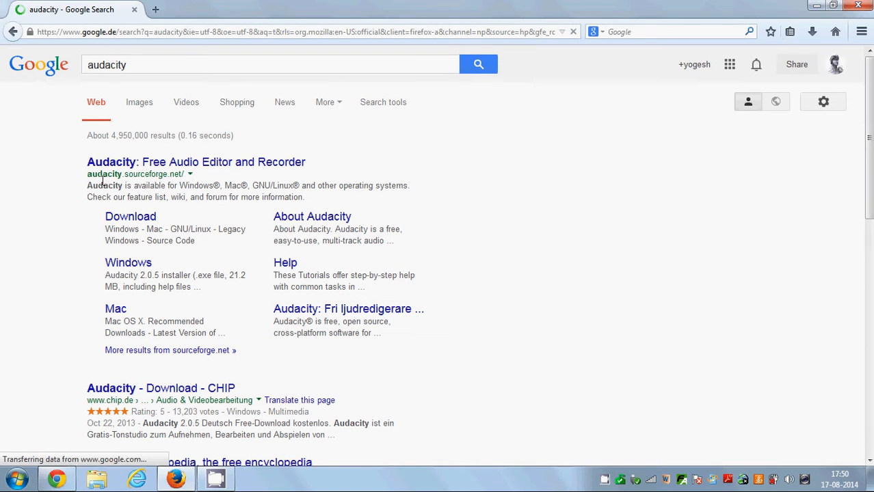
- Follow the 'Audacity: Free Audio Editor and Recorder' result to audacity.sourceforge.net
{"action": "left_click", "coordinate": [196, 162]}
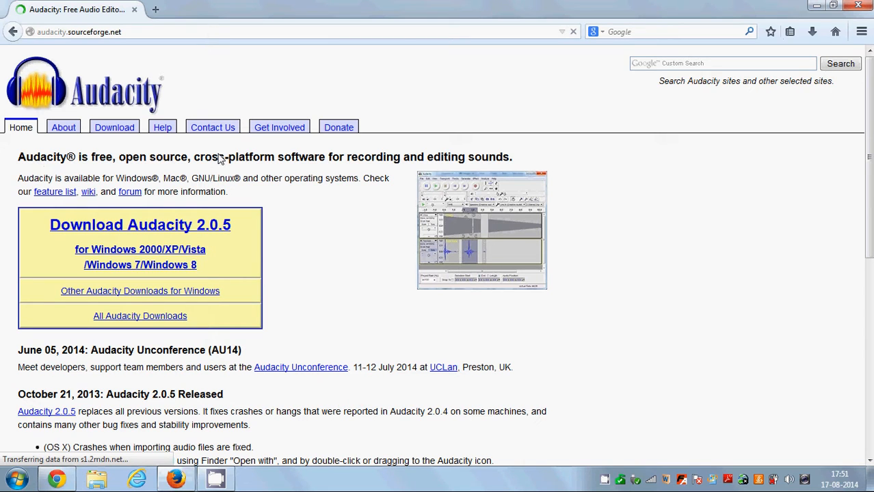
{"action": "scroll", "coordinate": [322, 214], "scroll_direction": "down", "scroll_amount": 3}
{"action": "scroll", "coordinate": [320, 217], "scroll_direction": "up", "scroll_amount": 3}
- Download the Audacity 2.0.5 Windows installer, saving the file to disk
{"action": "left_click", "coordinate": [155, 157]}
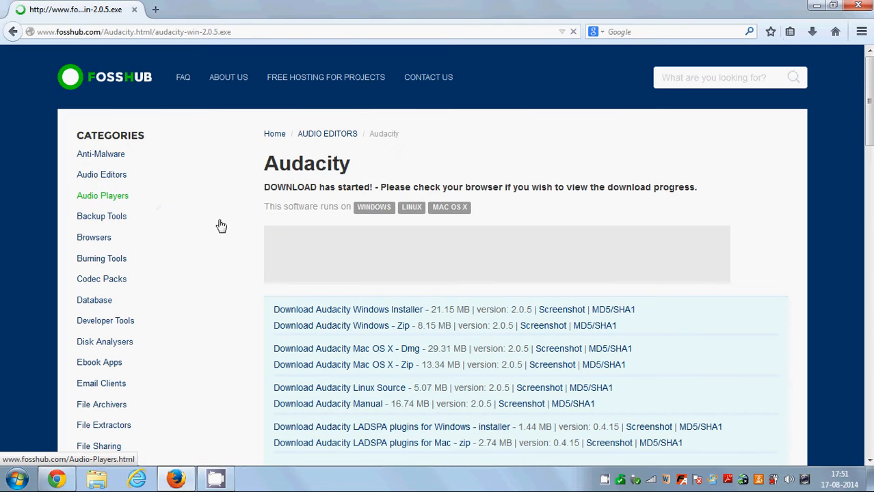
{"action": "left_click", "coordinate": [487, 227]}
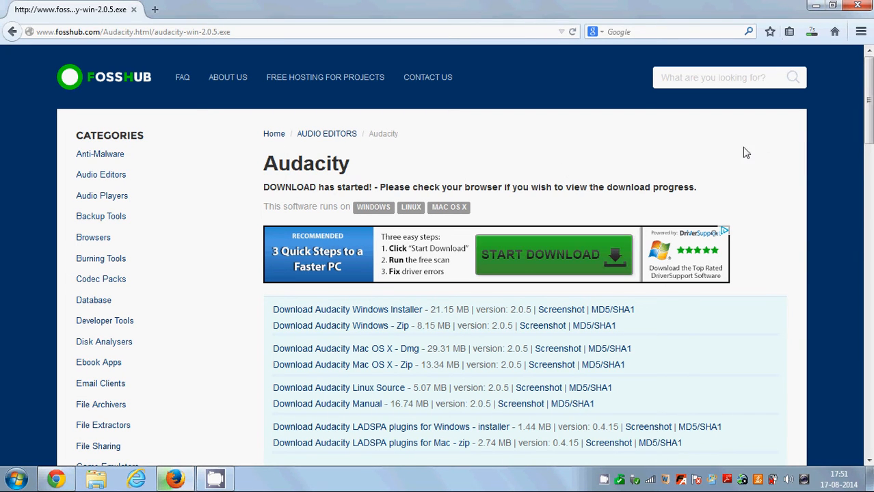
- Launch audacity-win-2.0.5.exe from Firefox's downloads and allow it past the security warning
{"action": "left_click", "coordinate": [812, 33]}
{"action": "left_click", "coordinate": [629, 80]}
{"action": "left_click", "coordinate": [472, 249]}
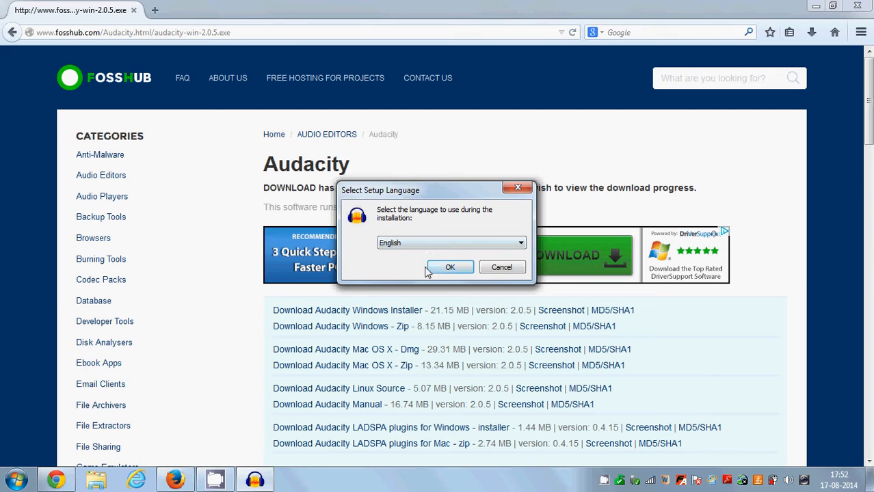
- Confirm English, accept the welcome, license, existing destination folder and additional tasks defaults
{"action": "left_click", "coordinate": [450, 267]}
{"action": "left_click", "coordinate": [511, 342]}
{"action": "left_click", "coordinate": [511, 343]}
{"action": "left_click", "coordinate": [418, 222]}
{"action": "left_click", "coordinate": [506, 344]}
{"action": "left_click", "coordinate": [481, 296]}
{"action": "left_click", "coordinate": [506, 342]}
- Install Audacity, pass the post-install information and finish the setup wizard
{"action": "left_click", "coordinate": [510, 343]}
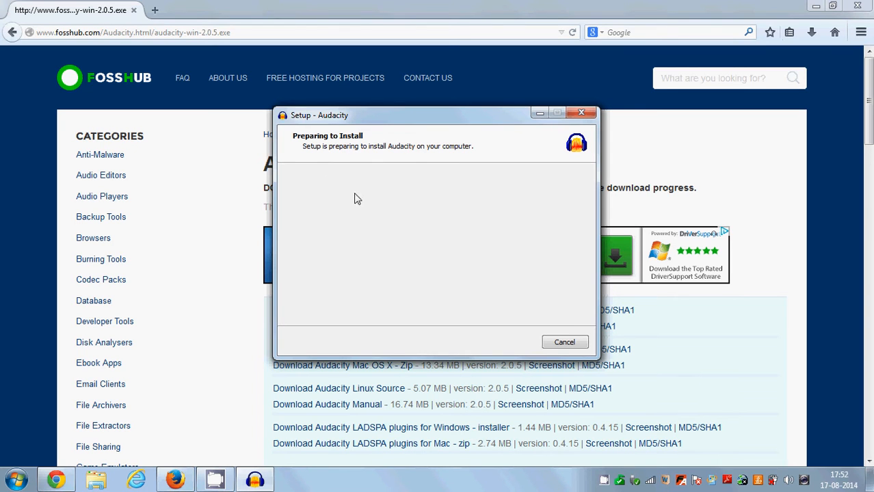
{"action": "left_click", "coordinate": [511, 341]}
{"action": "left_click", "coordinate": [511, 342]}
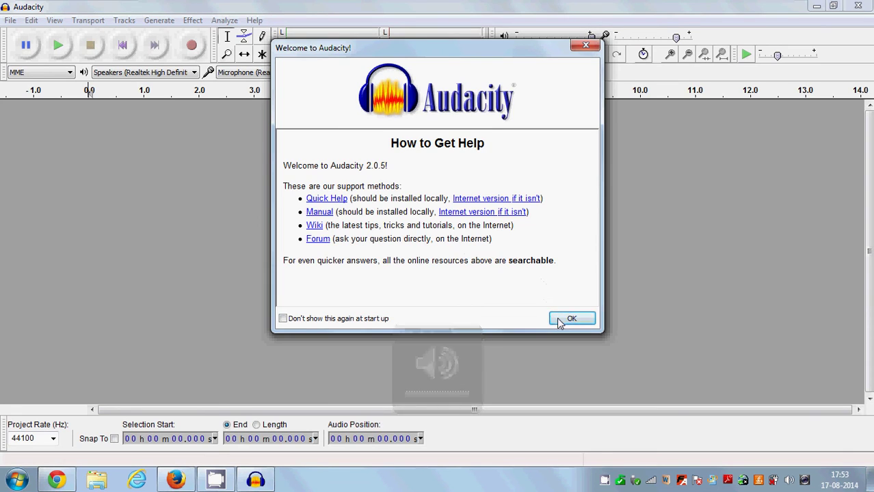
- Dismiss the 'Welcome to Audacity' dialog, leaving the empty project window
{"action": "left_click", "coordinate": [568, 318]}
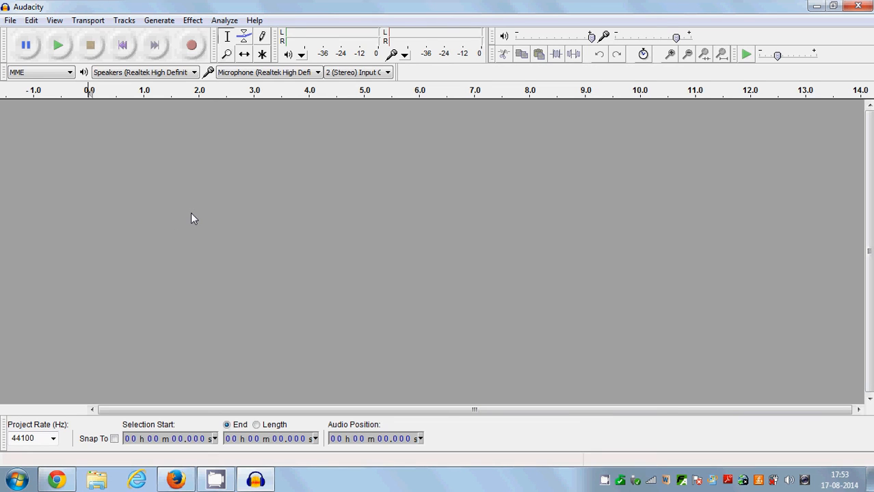
{"action": "left_click", "coordinate": [10, 20]}
{"action": "left_click", "coordinate": [34, 49]}
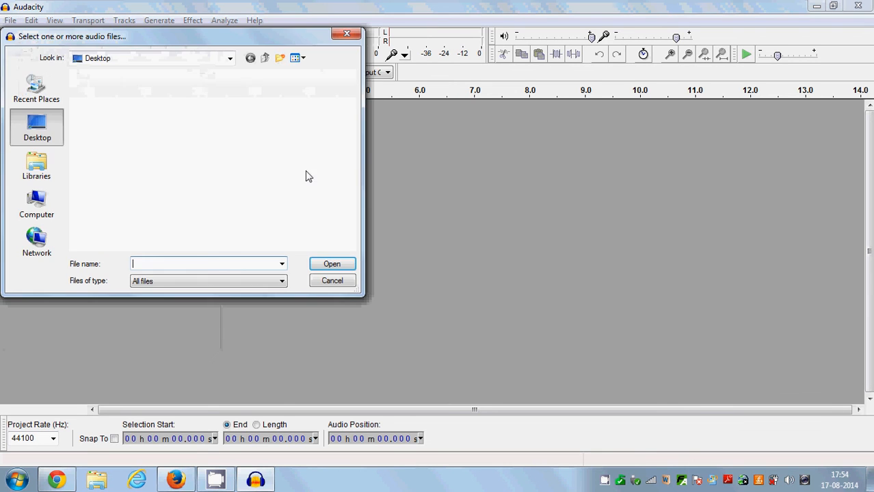
{"action": "left_click", "coordinate": [331, 281]}
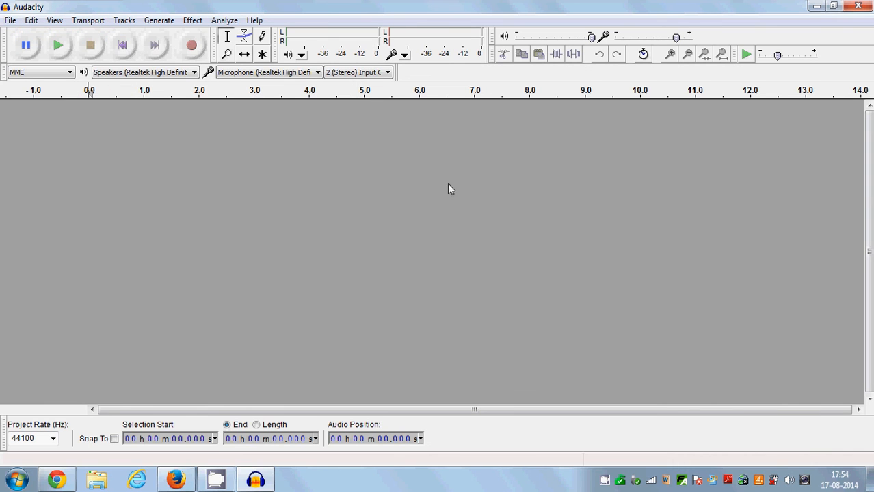